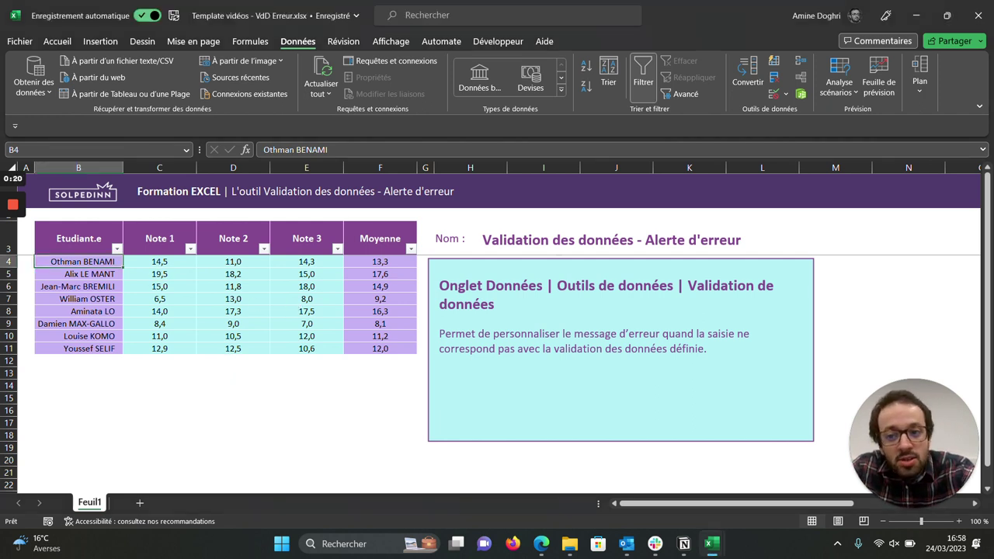
Step: Select C4:E11 and open its existing Decimal validation rule allowing values between 0 and 20
{"action": "left_click_drag", "start_coordinate": [159, 261], "coordinate": [306, 348]}
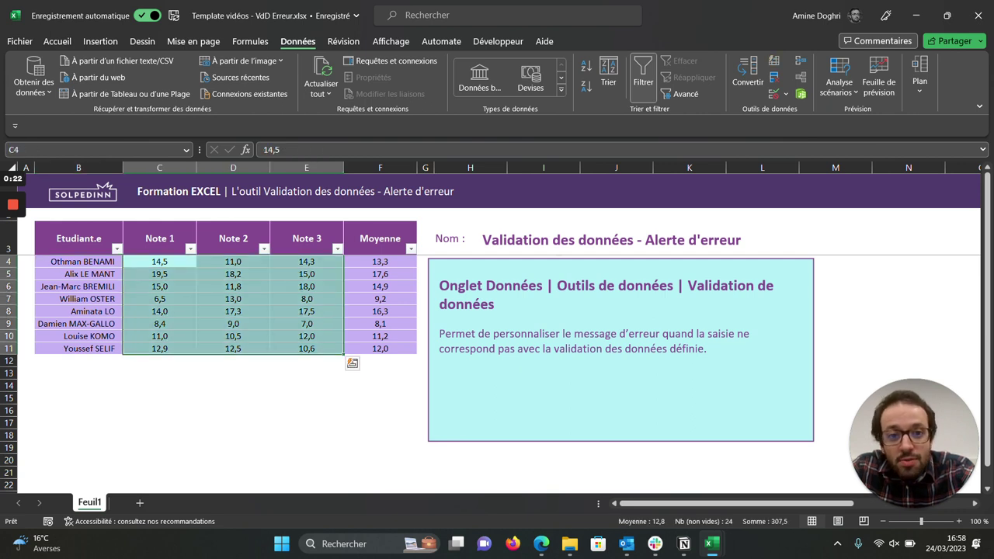
{"action": "left_click", "coordinate": [774, 94]}
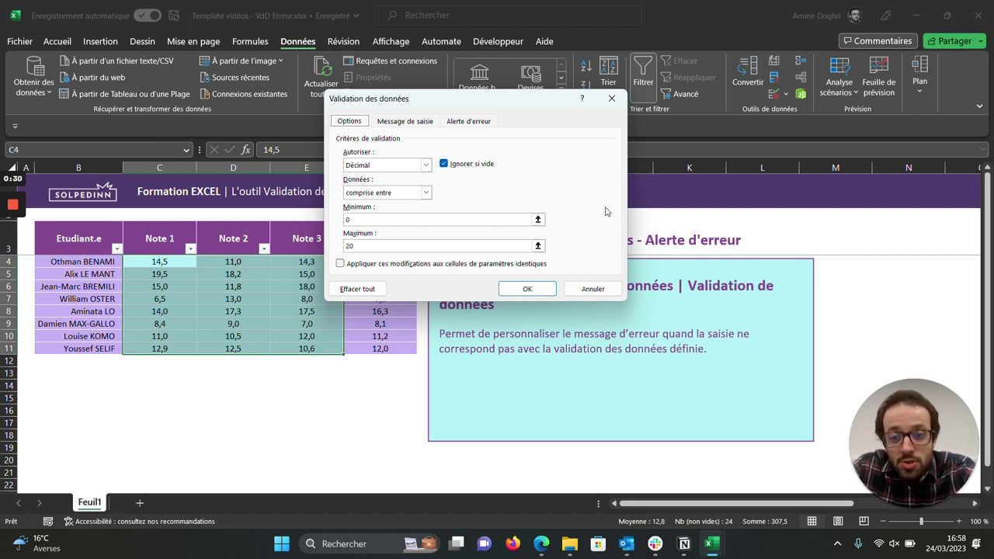
Step: Keep the rule, enter 21 in D6, cancel the rejection so 11,8 remains, then reselect the grades
{"action": "left_click", "coordinate": [527, 289]}
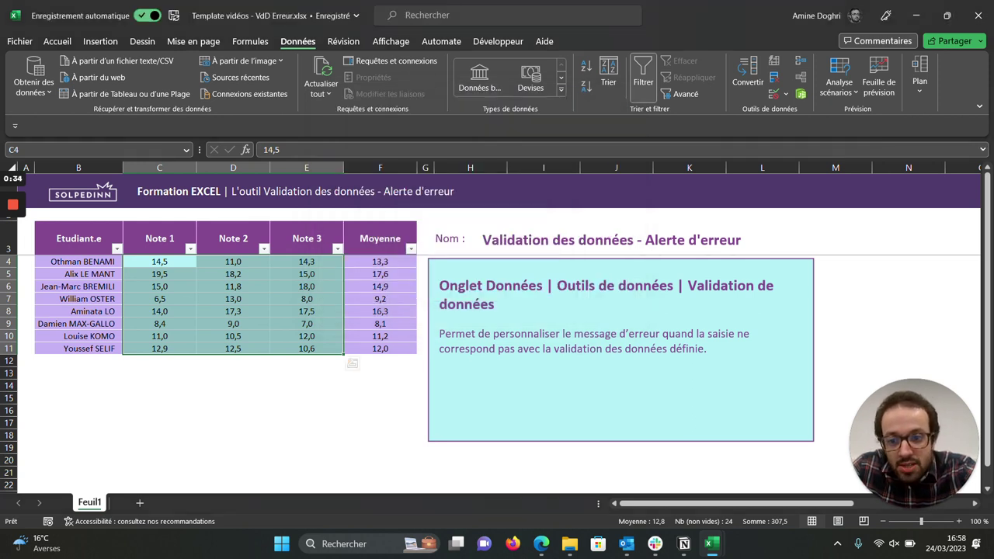
{"action": "left_click", "coordinate": [233, 286]}
{"action": "type", "text": "21"}
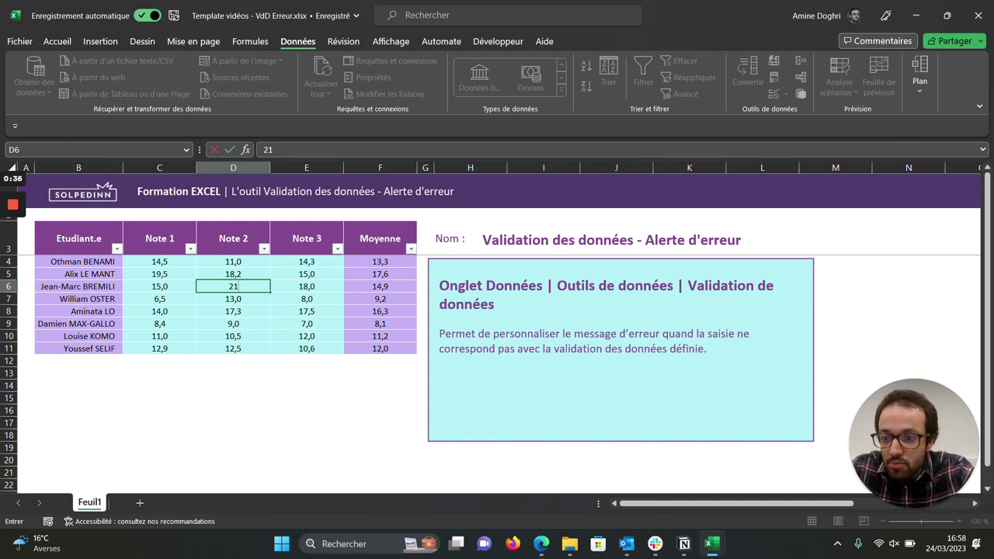
{"action": "left_click", "coordinate": [214, 296]}
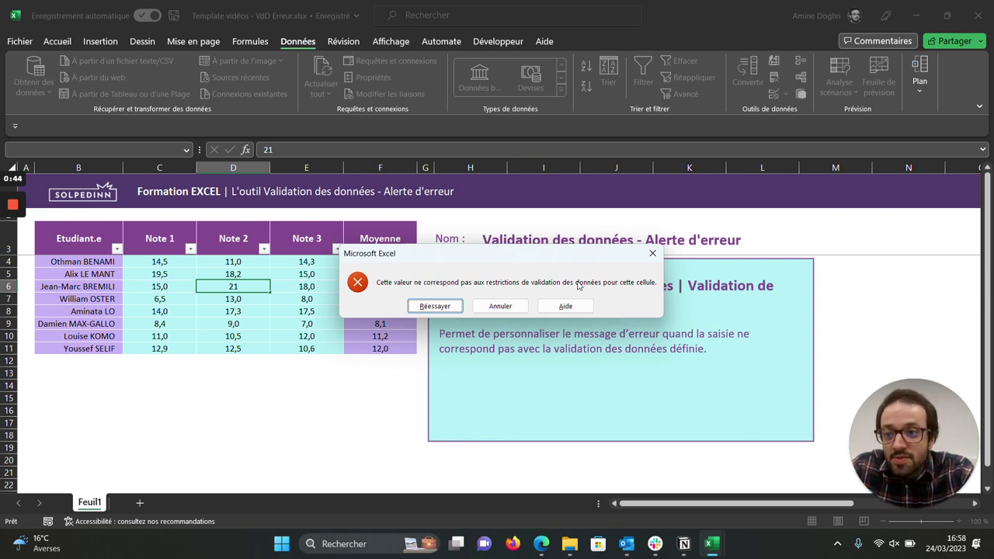
{"action": "left_click", "coordinate": [499, 306]}
{"action": "left_click_drag", "start_coordinate": [159, 262], "coordinate": [307, 336]}
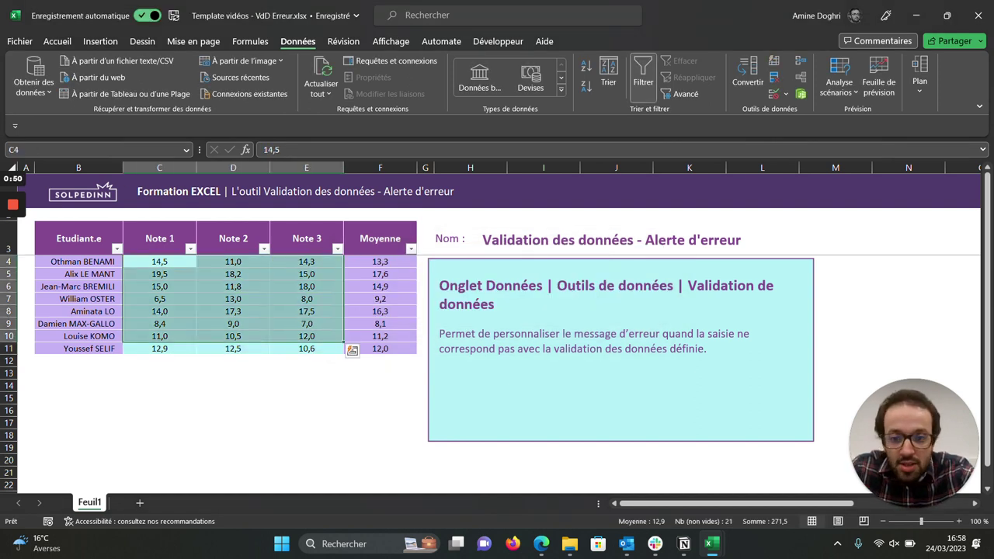
Step: Add a Stop error alert titled 'Erreur note' explaining grades must be numbers from 0 to 20
{"action": "left_click_drag", "start_coordinate": [307, 336], "coordinate": [307, 349]}
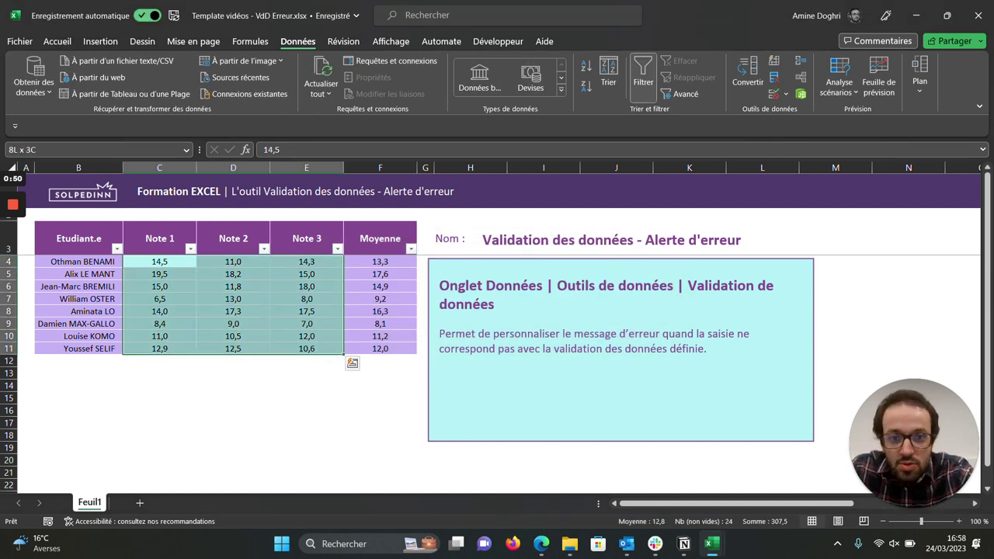
{"action": "left_click", "coordinate": [774, 94]}
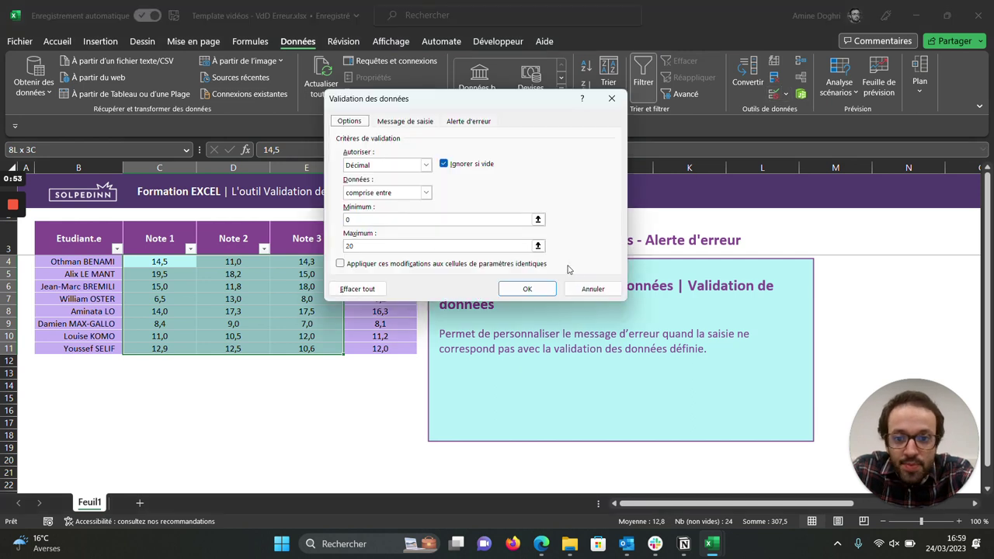
{"action": "left_click", "coordinate": [478, 123]}
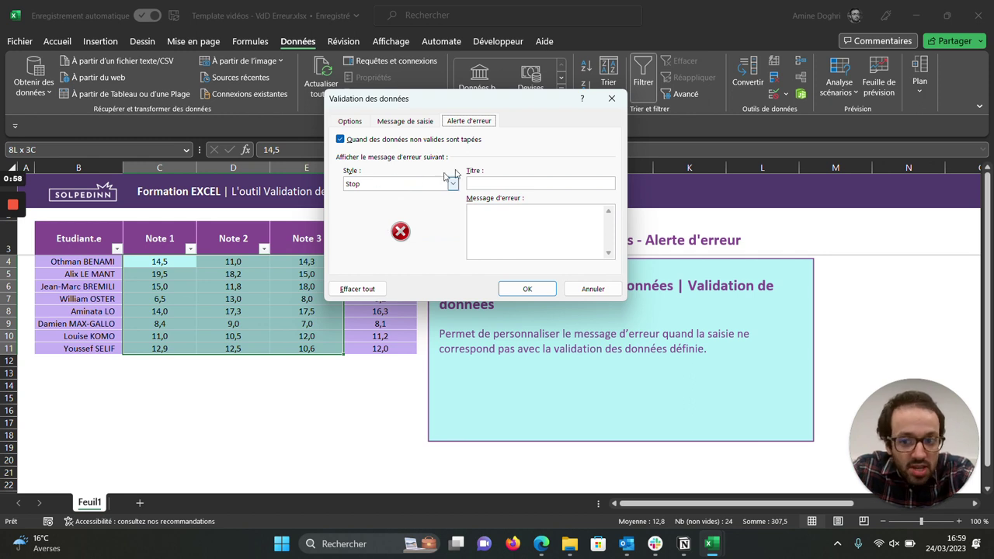
{"action": "left_click", "coordinate": [489, 186]}
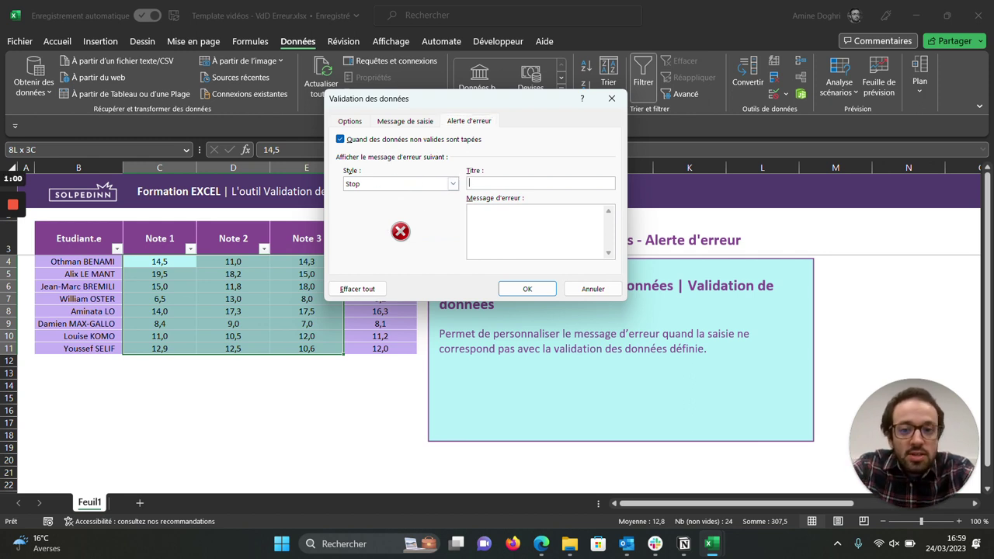
{"action": "type", "text": "Err"}
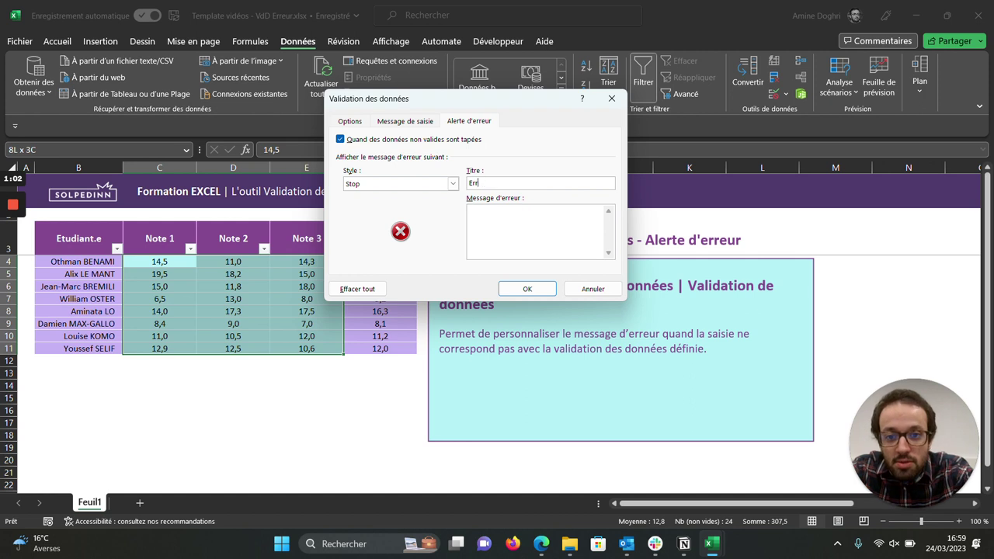
{"action": "type", "text": "eur note"}
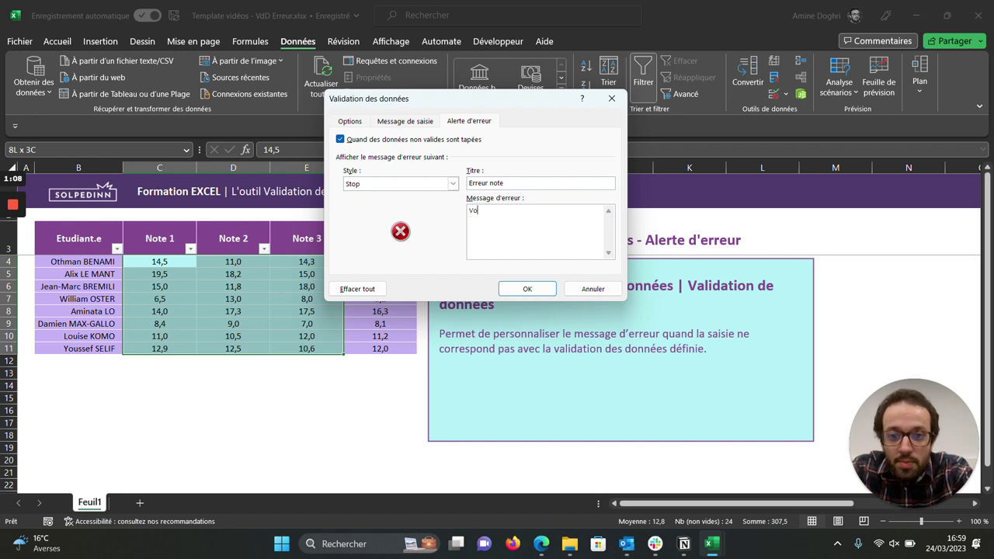
{"action": "type", "text": " ne pouve"}
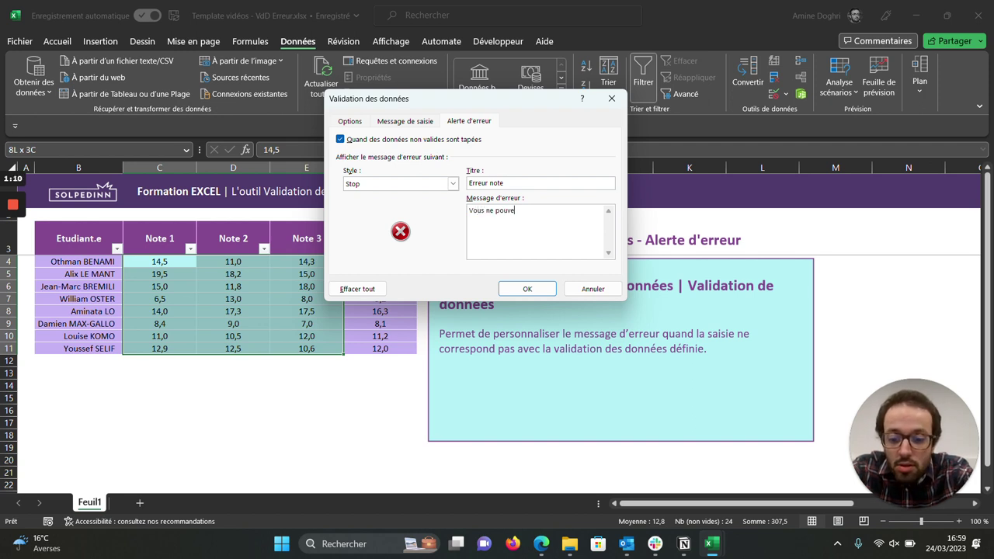
{"action": "type", "text": "z pas "}
{"action": "type", "text": "taper de "}
{"action": "type", "text": "texte "}
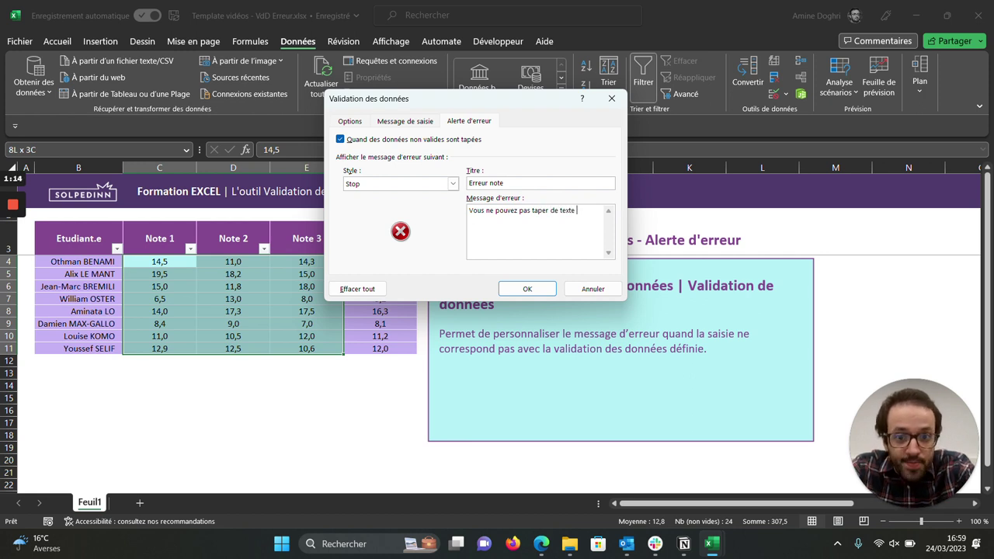
{"action": "type", "text": "ou de note"}
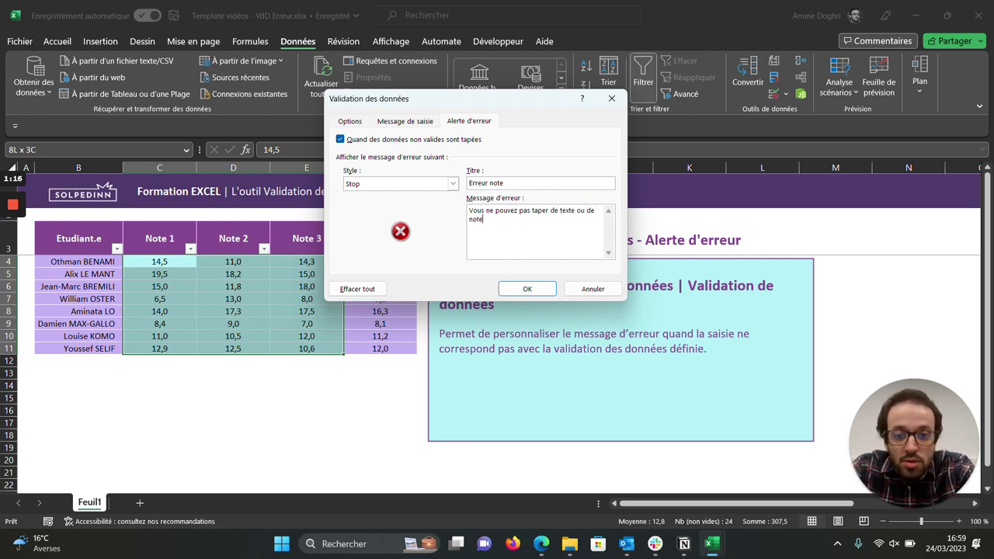
{"action": "type", "text": "ui"}
{"action": "type", "text": " n'est pas entr"}
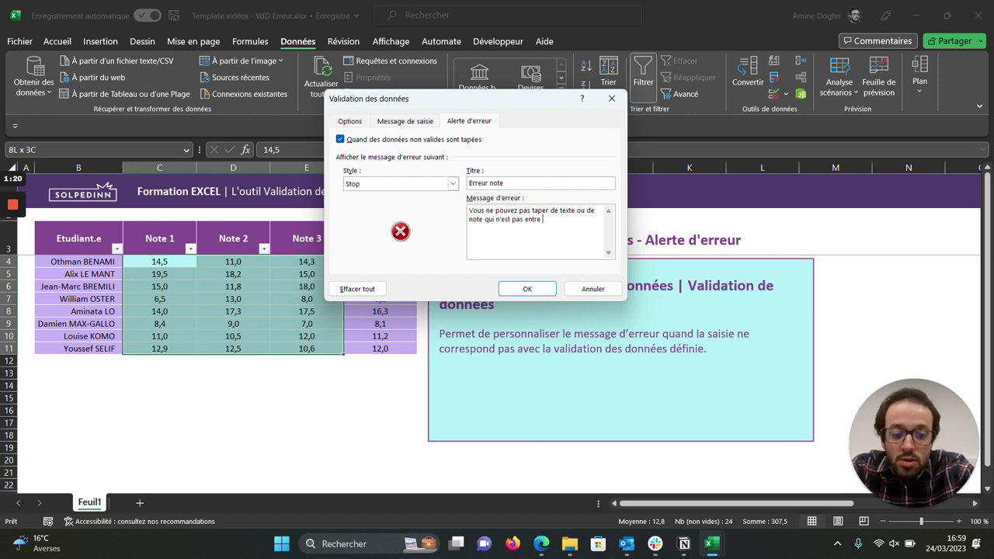
{"action": "type", "text": "  et 20."}
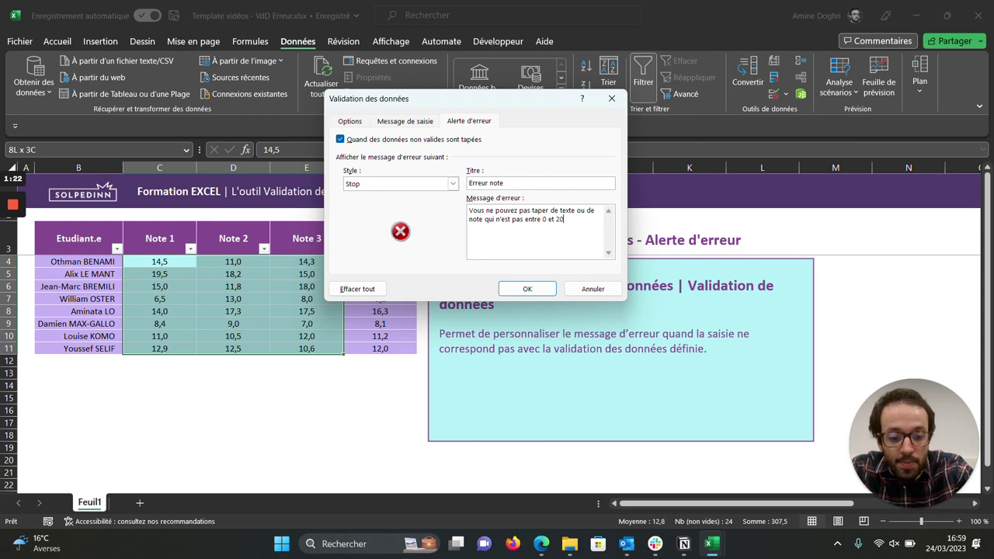
{"action": "left_click", "coordinate": [538, 288]}
Step: Enter -2 in D7, cancel the 'Erreur note' rejection so 13,0 stays, then reselect C4:E11
{"action": "left_click", "coordinate": [233, 298]}
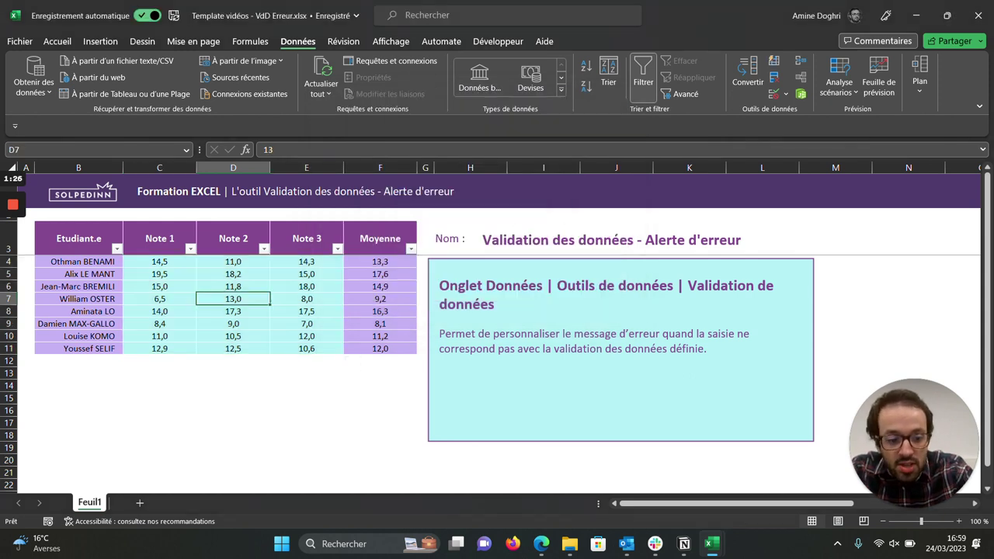
{"action": "type", "text": "-2"}
{"action": "key", "text": "Return"}
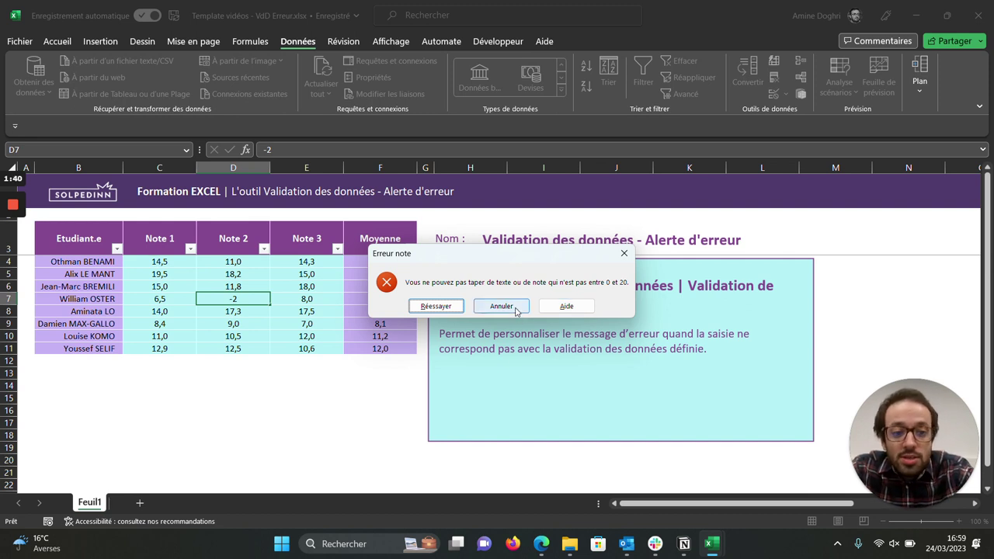
{"action": "left_click", "coordinate": [501, 306]}
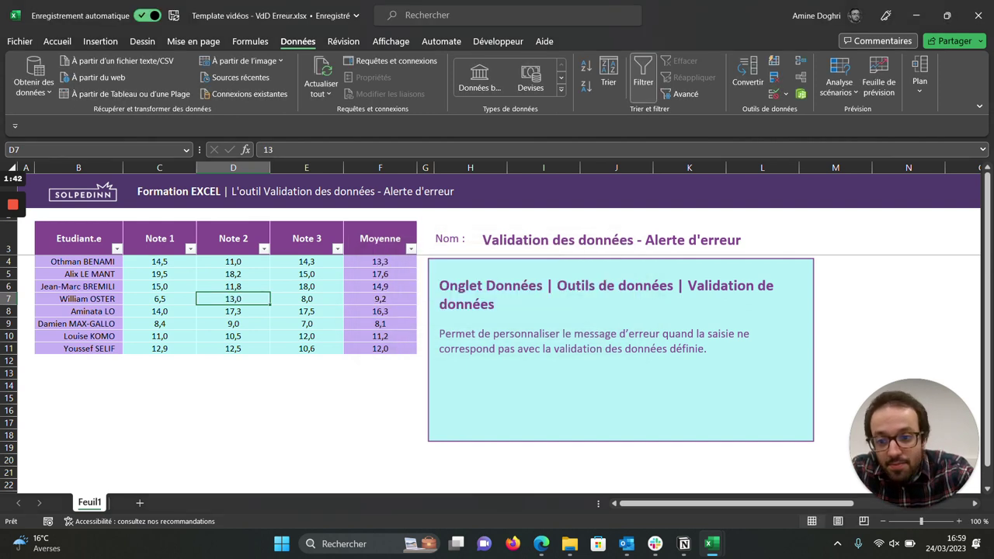
{"action": "left_click", "coordinate": [159, 261]}
{"action": "left_click_drag", "start_coordinate": [160, 261], "coordinate": [326, 349]}
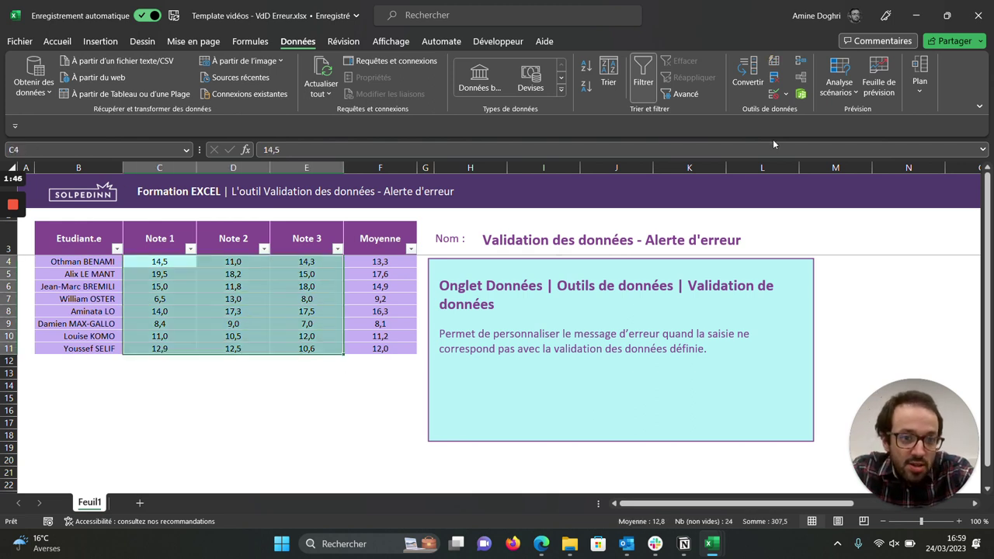
Step: Set the C4:E11 error alert Style to Avertissement, keeping the 'Erreur note' title and message
{"action": "left_click", "coordinate": [775, 96]}
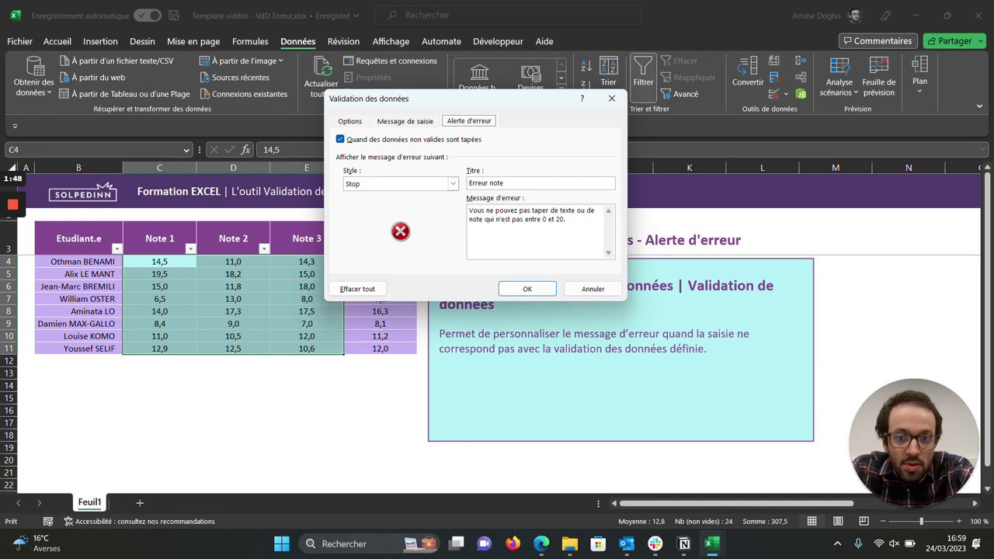
{"action": "left_click", "coordinate": [453, 184]}
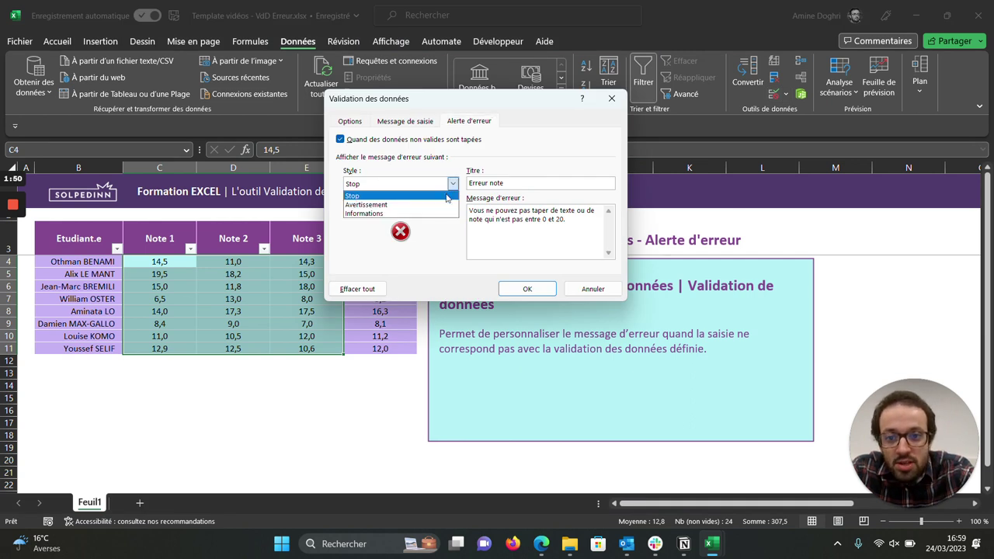
{"action": "left_click", "coordinate": [439, 205]}
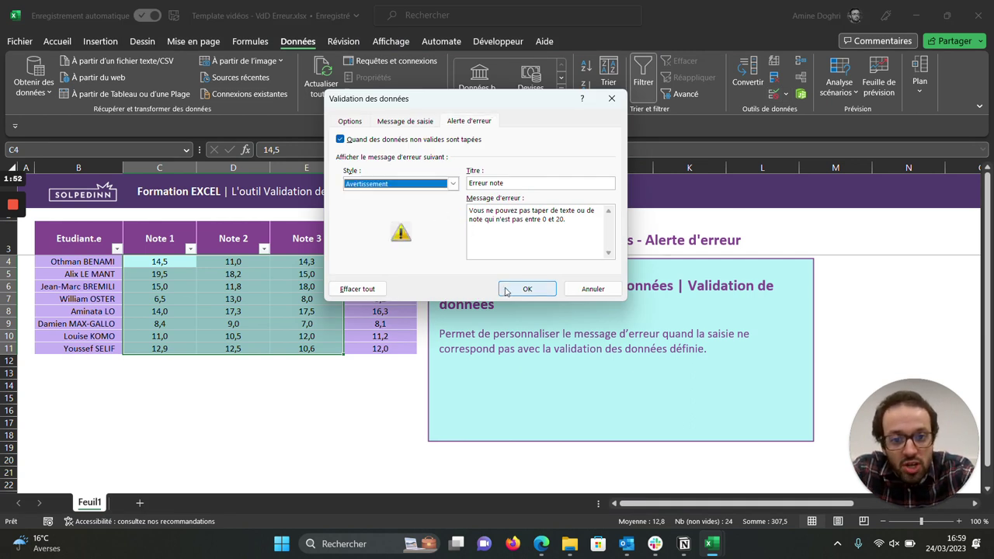
{"action": "left_click", "coordinate": [528, 289]}
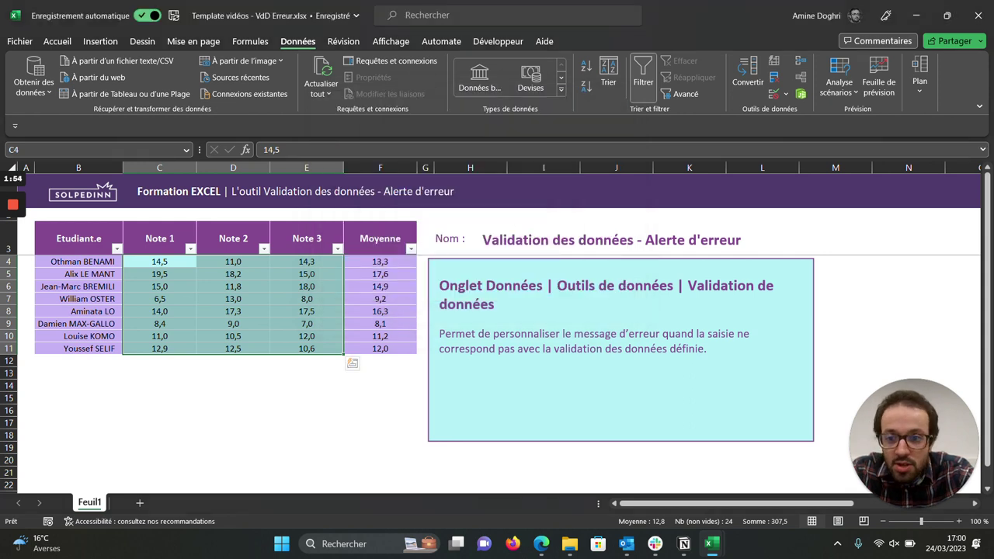
Step: Enter -2 in D8 to trigger the Avertissement warning, then cancel so D8 keeps 17,3
{"action": "left_click", "coordinate": [233, 310]}
{"action": "type", "text": "2"}
{"action": "key", "text": "BackSpace"}
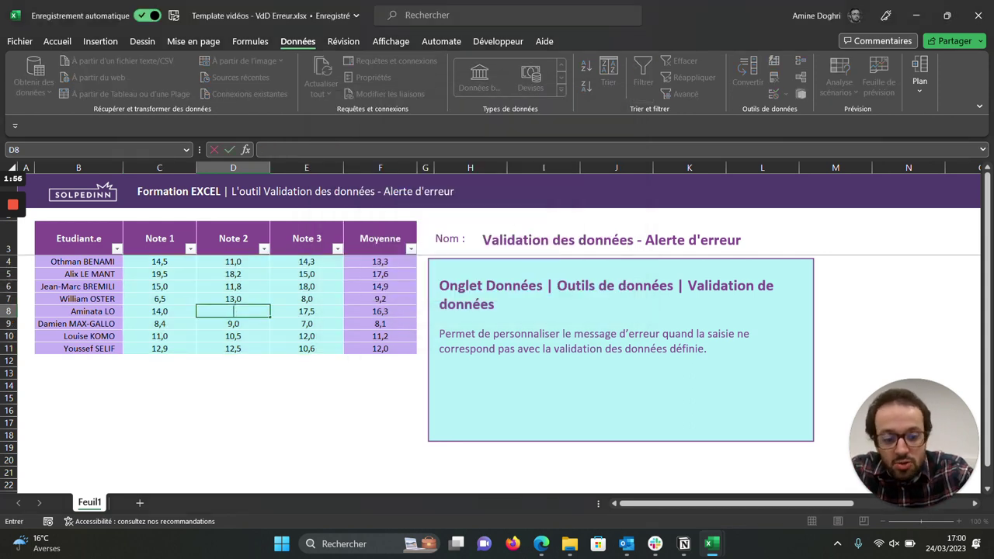
{"action": "type", "text": "-2"}
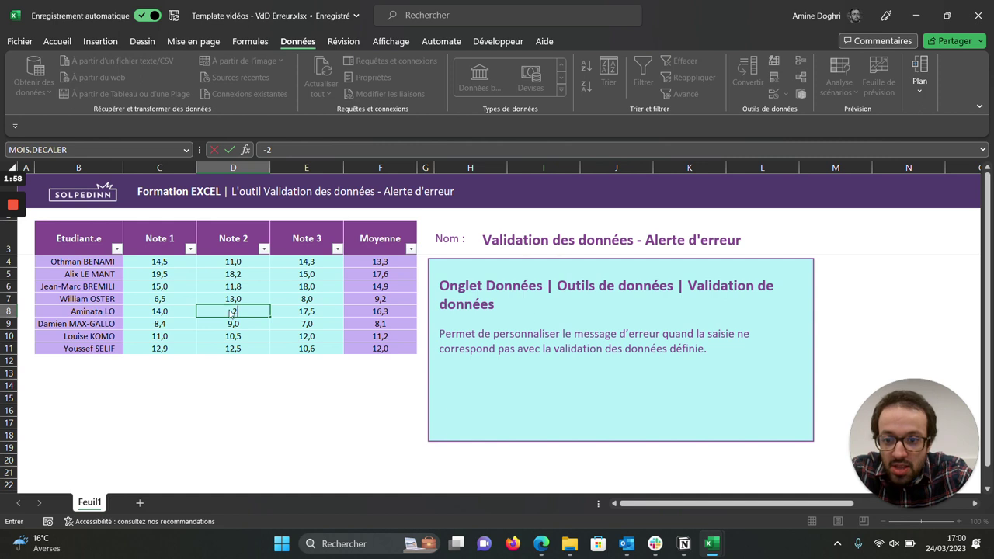
{"action": "key", "text": "Return"}
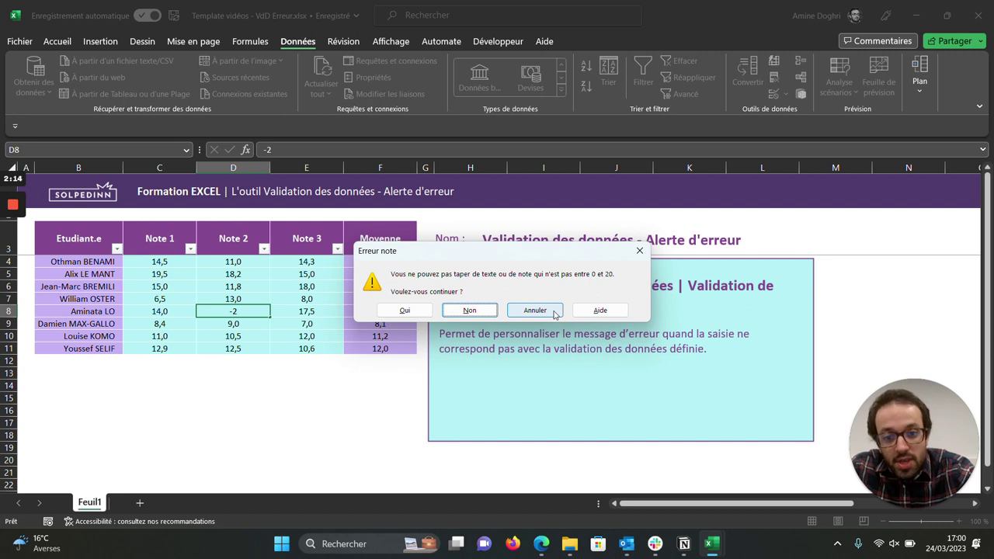
{"action": "left_click", "coordinate": [476, 311]}
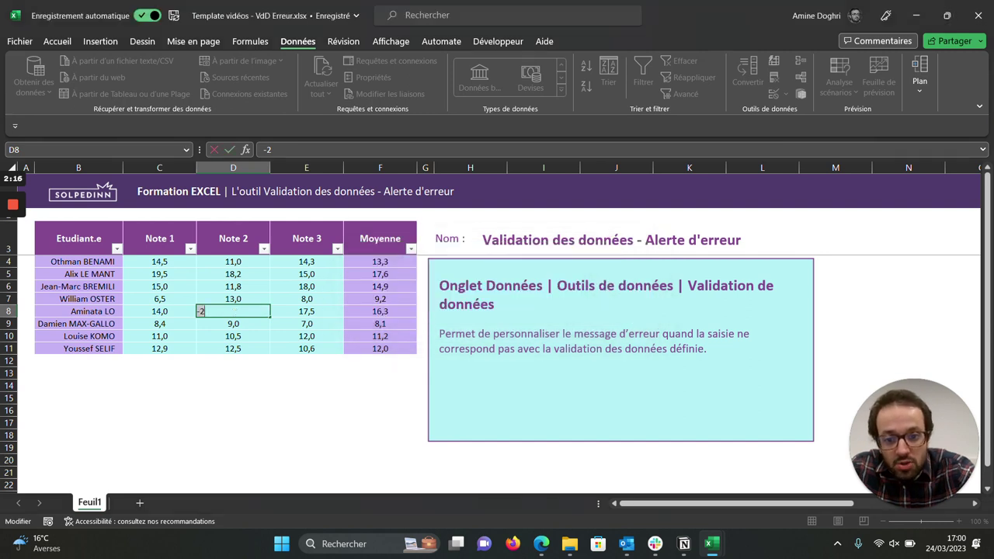
{"action": "key", "text": "Escape"}
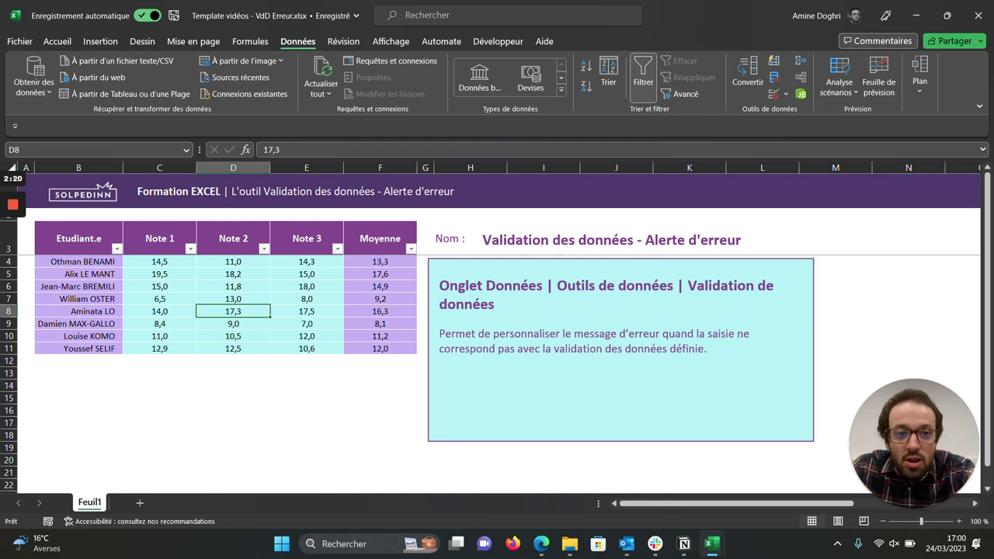
Step: Change the grade rule's error alert style to Informations
{"action": "left_click", "coordinate": [774, 97]}
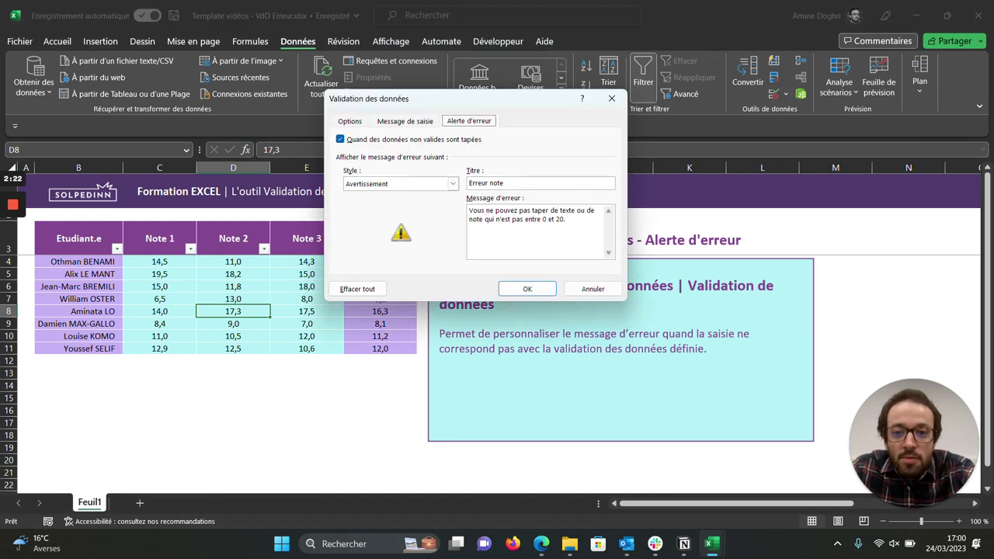
{"action": "left_click", "coordinate": [453, 184]}
{"action": "left_click", "coordinate": [425, 213]}
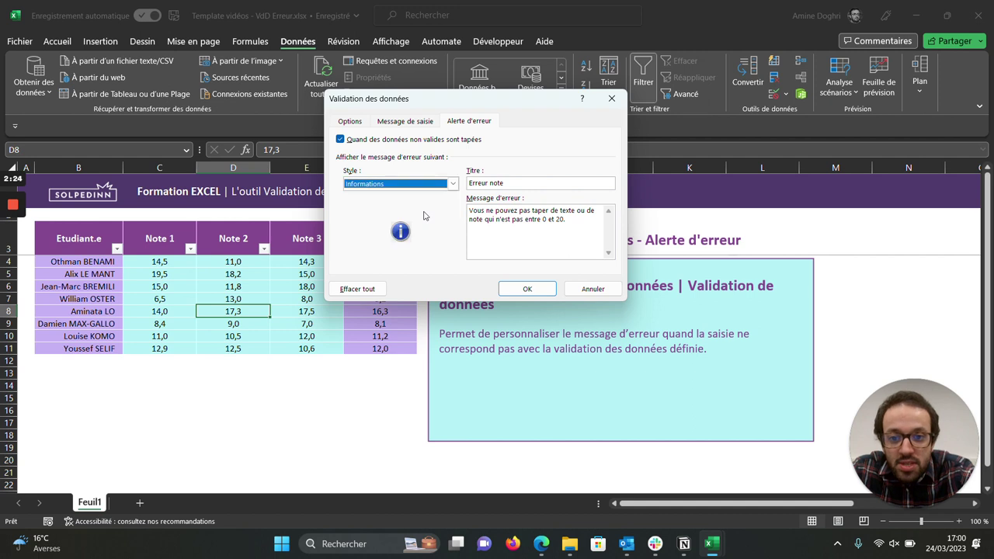
{"action": "left_click", "coordinate": [527, 290]}
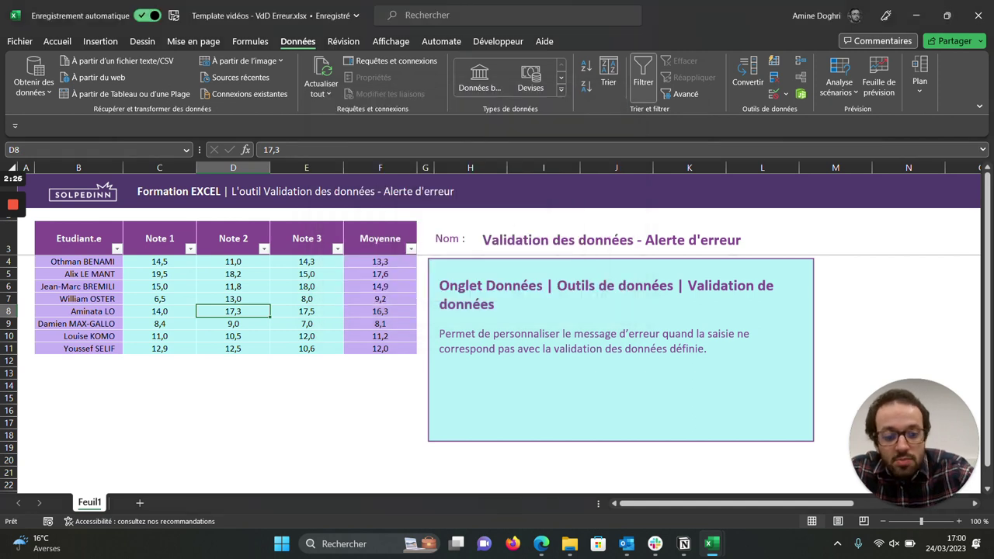
{"action": "type", "text": "24"}
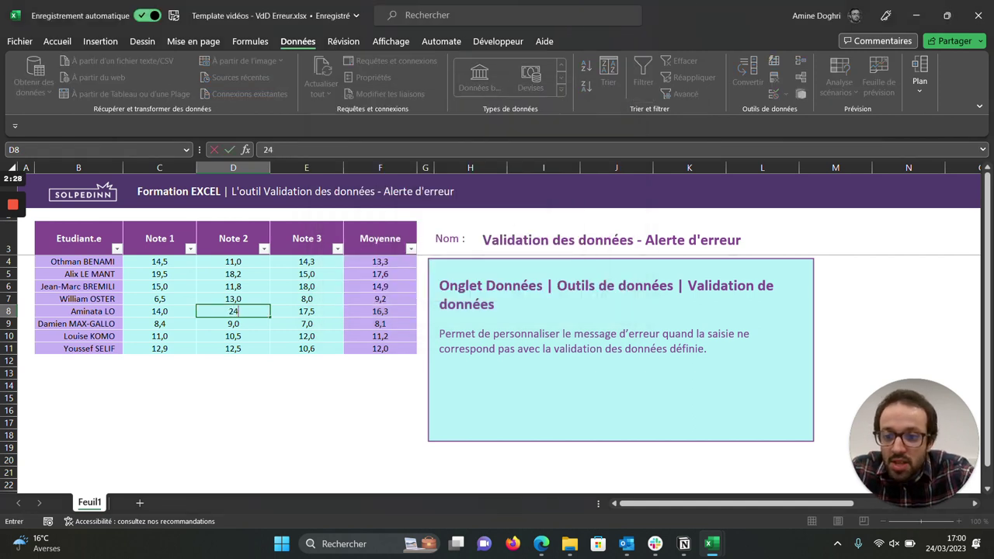
{"action": "key", "text": "Return"}
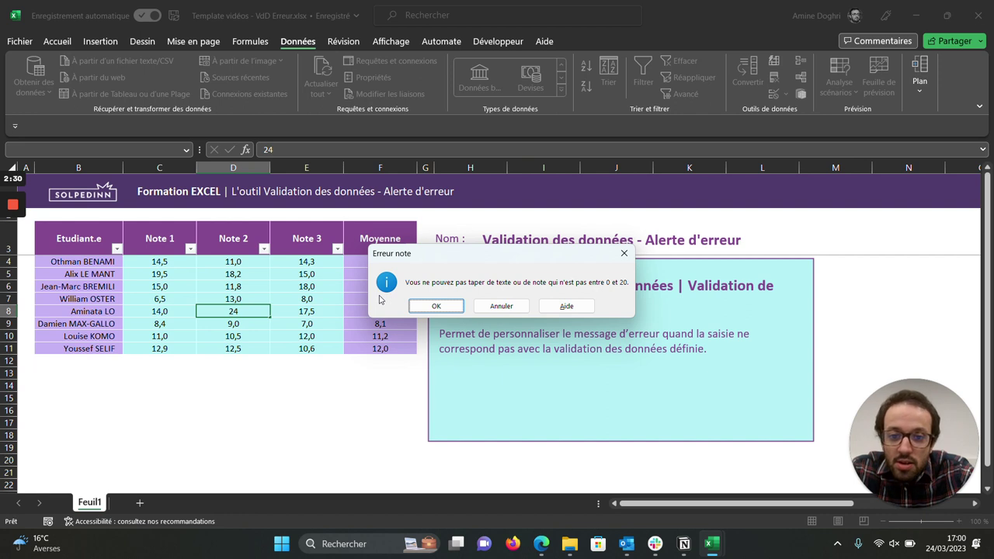
{"action": "key", "text": "Return"}
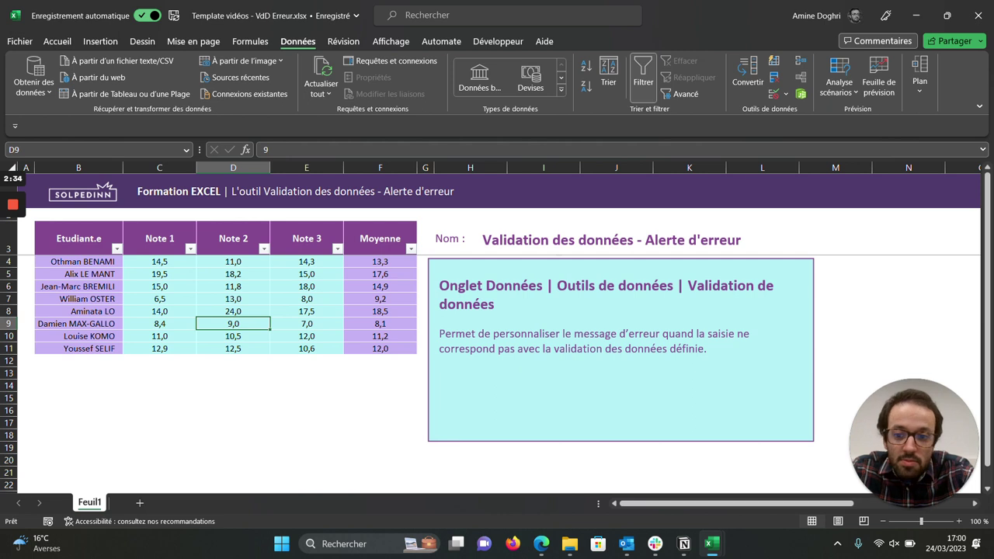
{"action": "key", "text": "ctrl+z"}
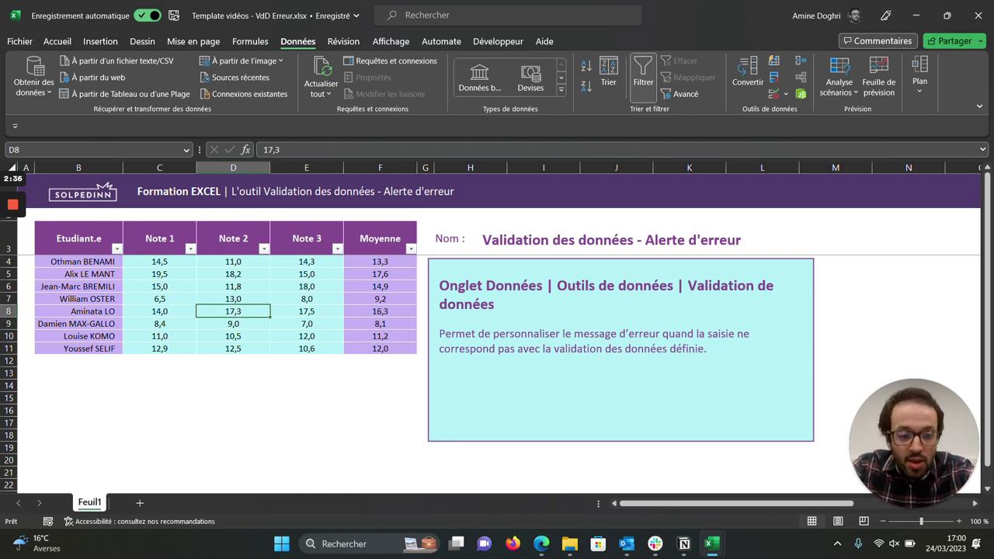